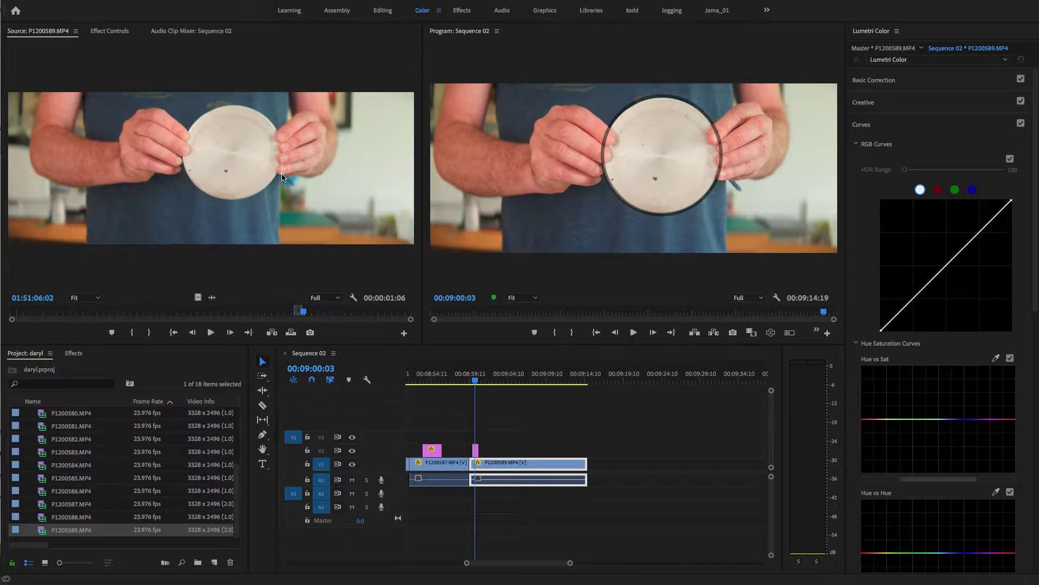
Review P1200588.MP4's footage interpretation without changing it, then load the clip in the Source monitor
left_click(43, 518)
left_click(44, 519)
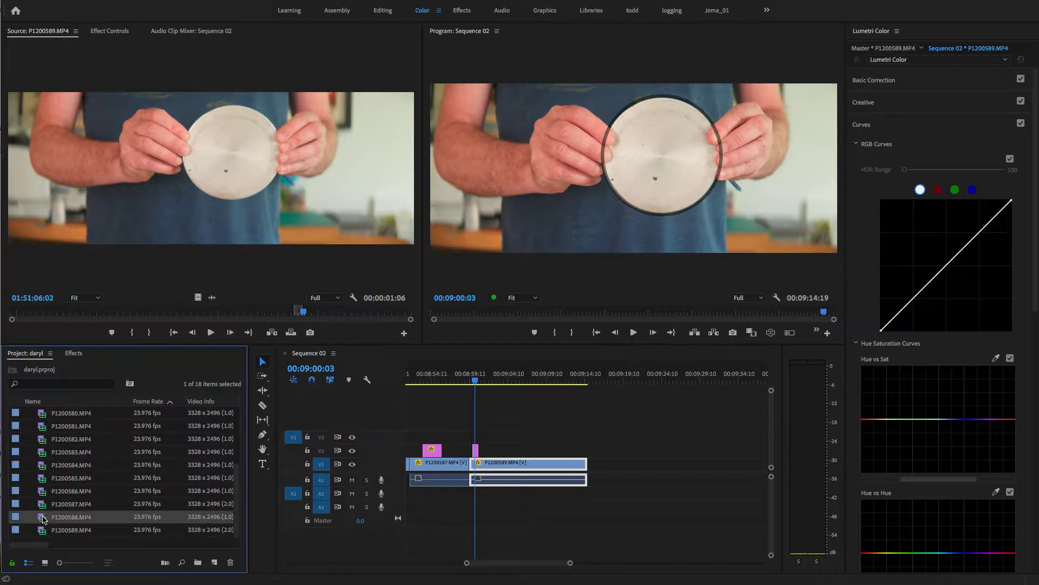
right_click(43, 518)
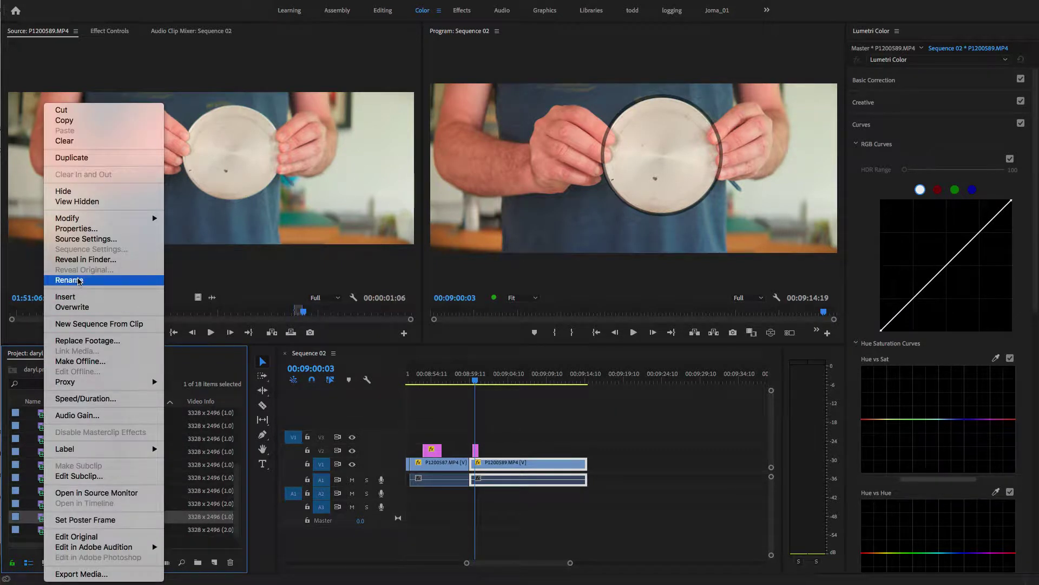
mouse_move(103, 218)
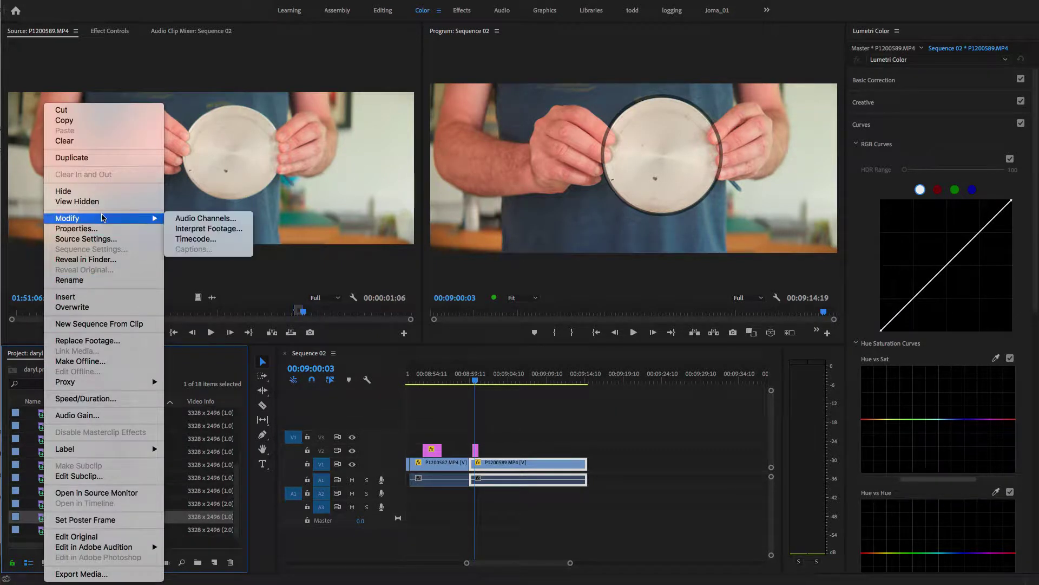
left_click(190, 233)
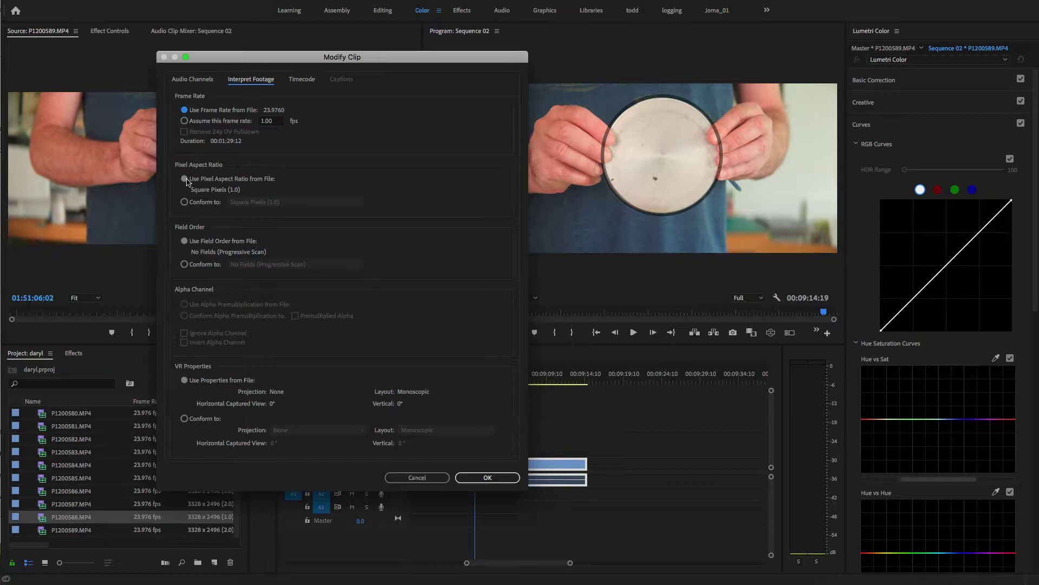
left_click(484, 477)
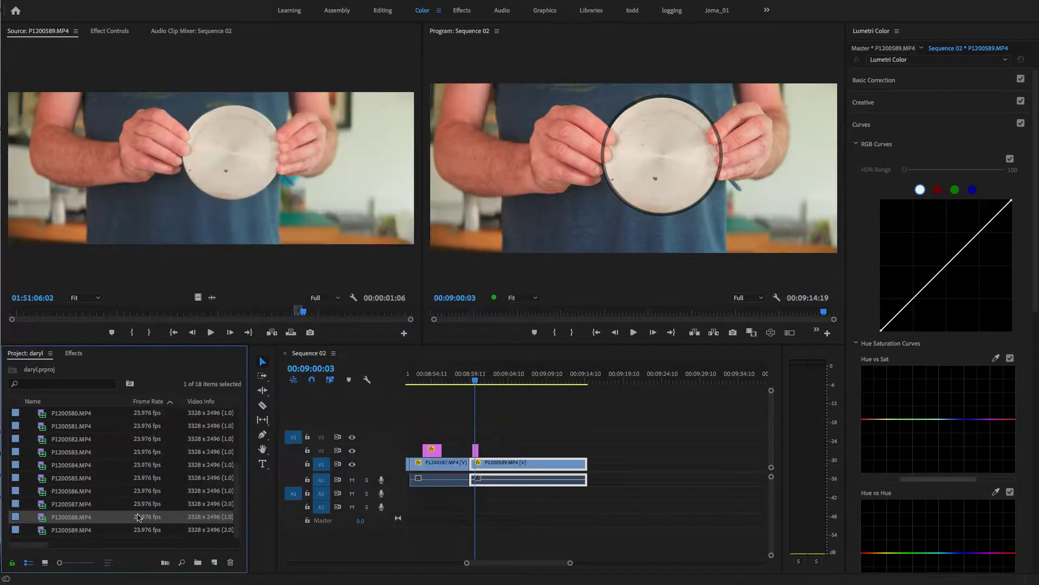
double_click(42, 522)
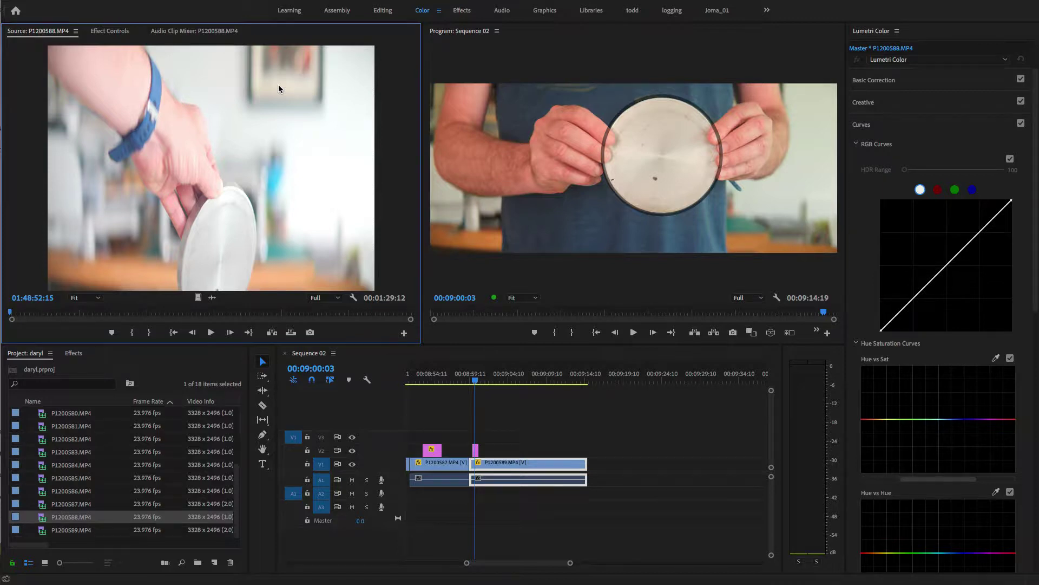
left_click(211, 332)
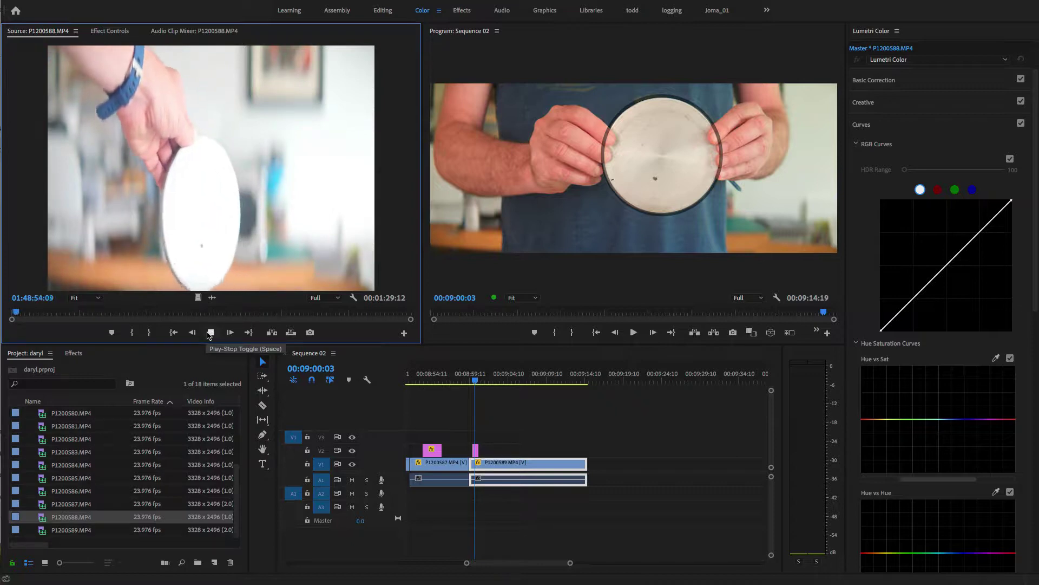
left_click(208, 333)
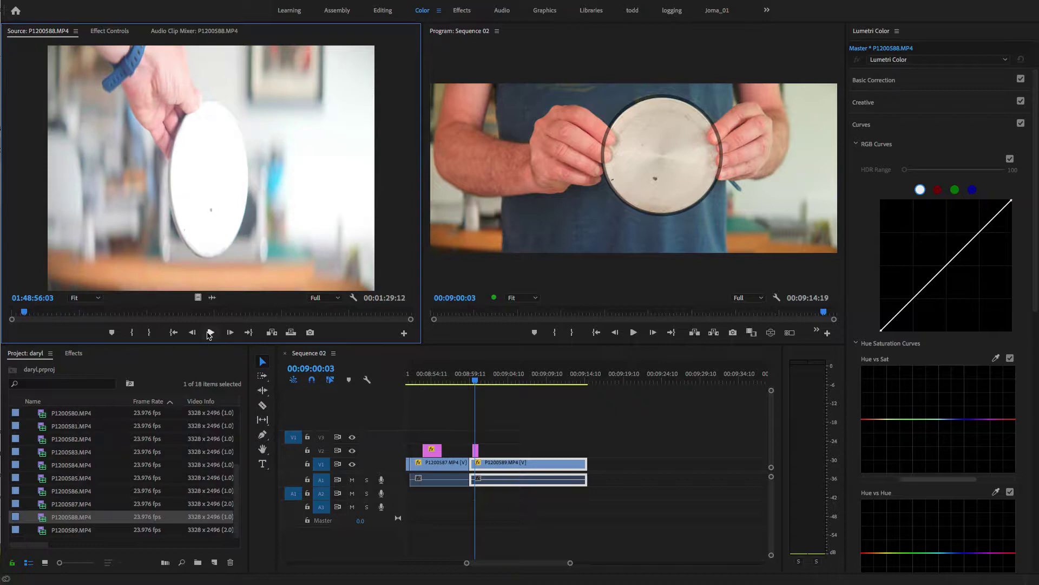
left_click_drag(24, 313, 58, 319)
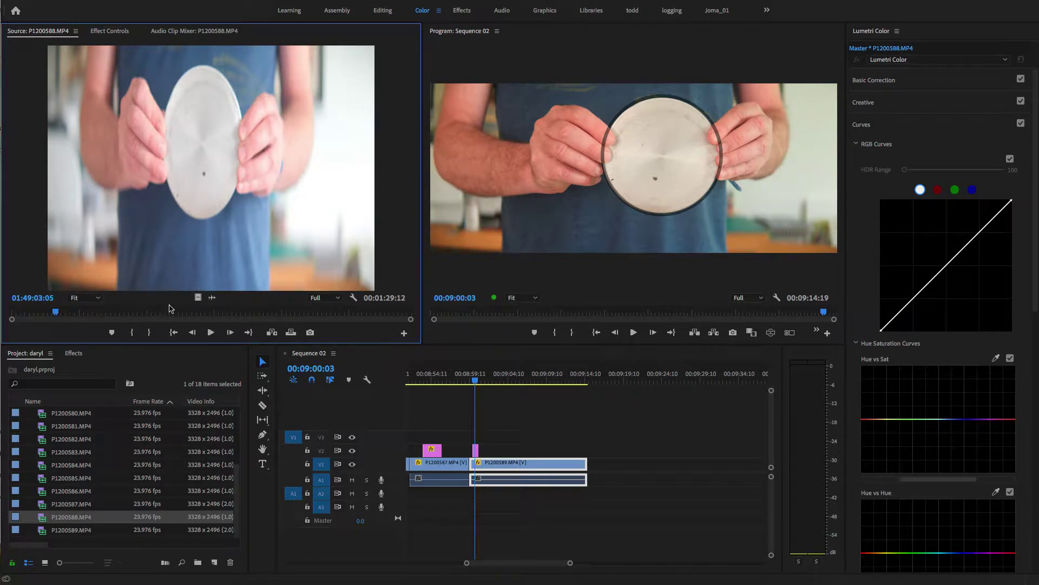
Conform P1200588.MP4's pixel aspect ratio to Anamorphic 2:1 (2.0) via Interpret Footage
right_click(44, 519)
mouse_move(98, 222)
left_click(192, 228)
left_click(185, 202)
left_click(253, 204)
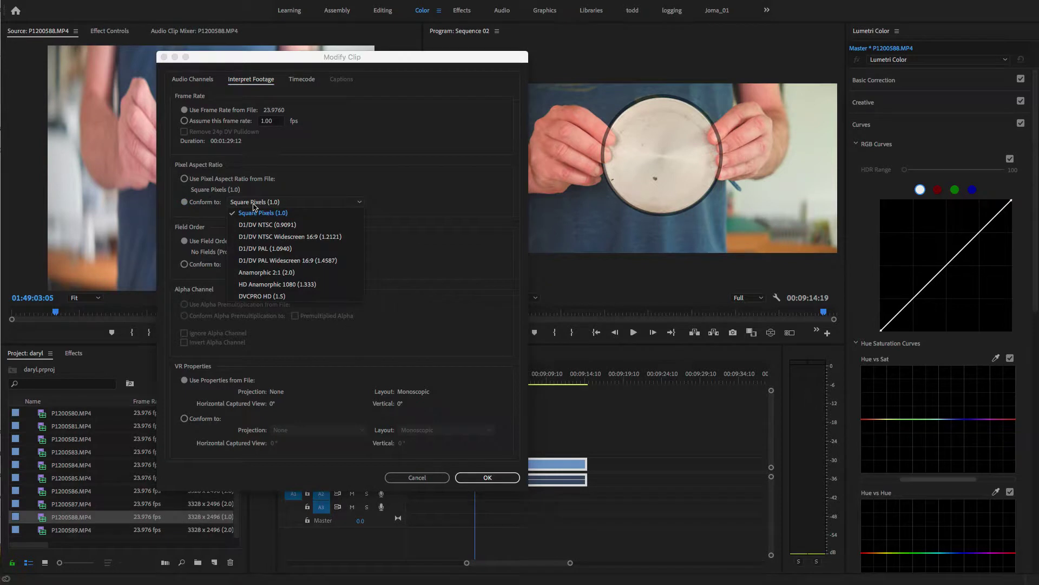
left_click(264, 273)
left_click(487, 477)
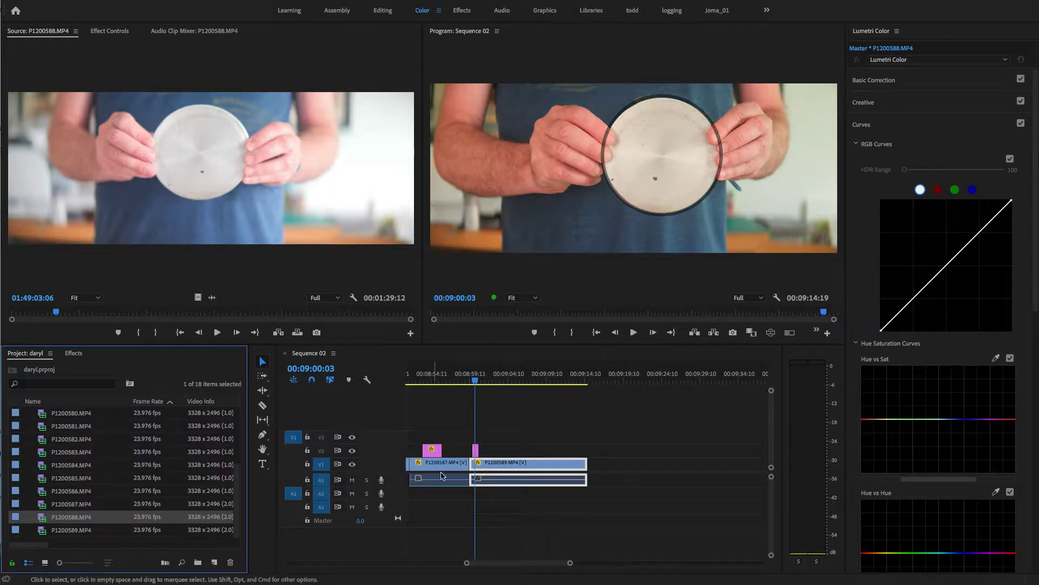
Turn on Uniform Scale for P1200589 in Effect Controls and reset its scale to 100
left_click(476, 451)
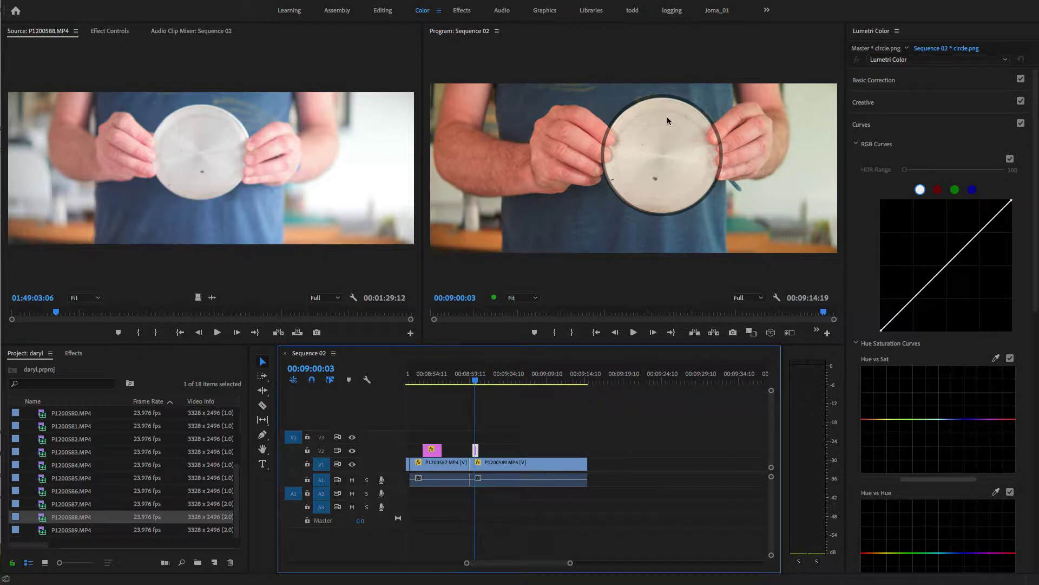
left_click_drag(474, 384, 476, 382)
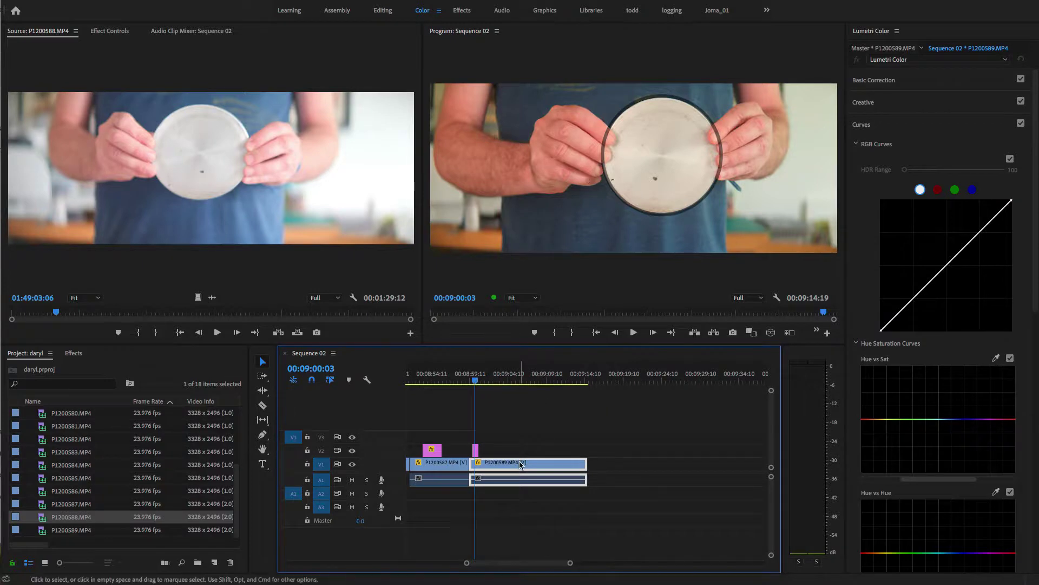
left_click(109, 31)
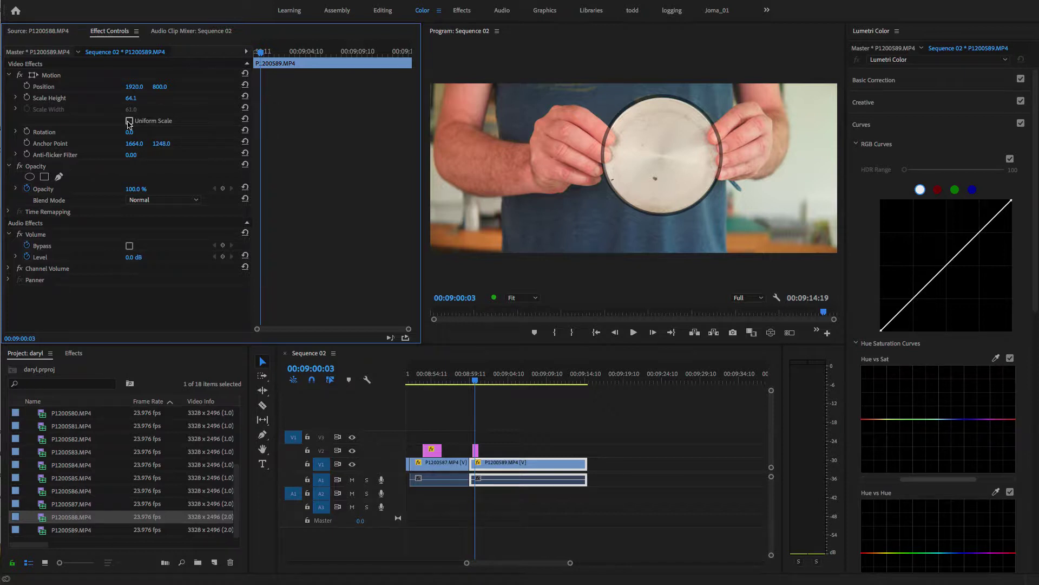
left_click(129, 121)
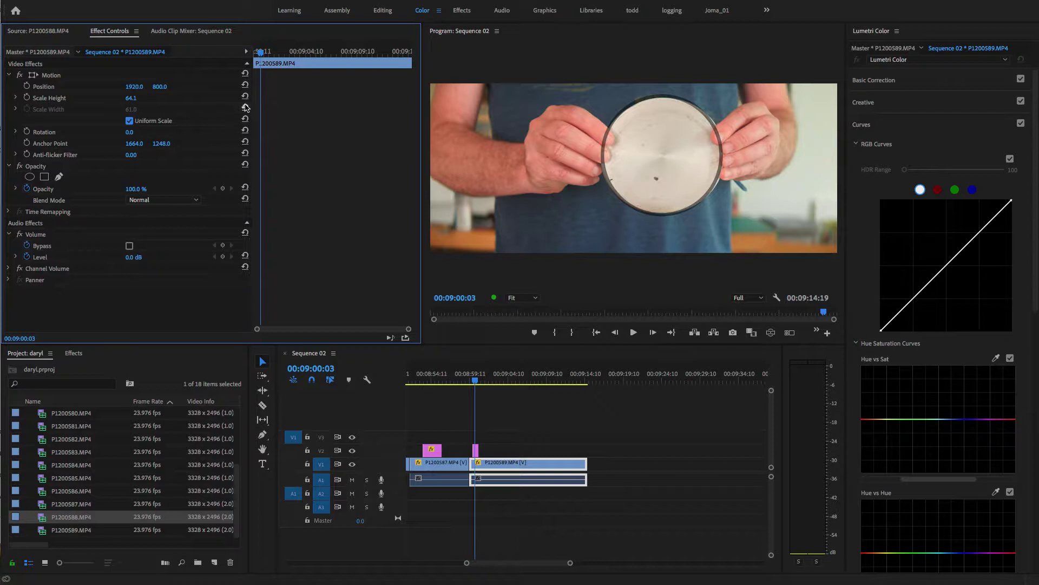
left_click(245, 106)
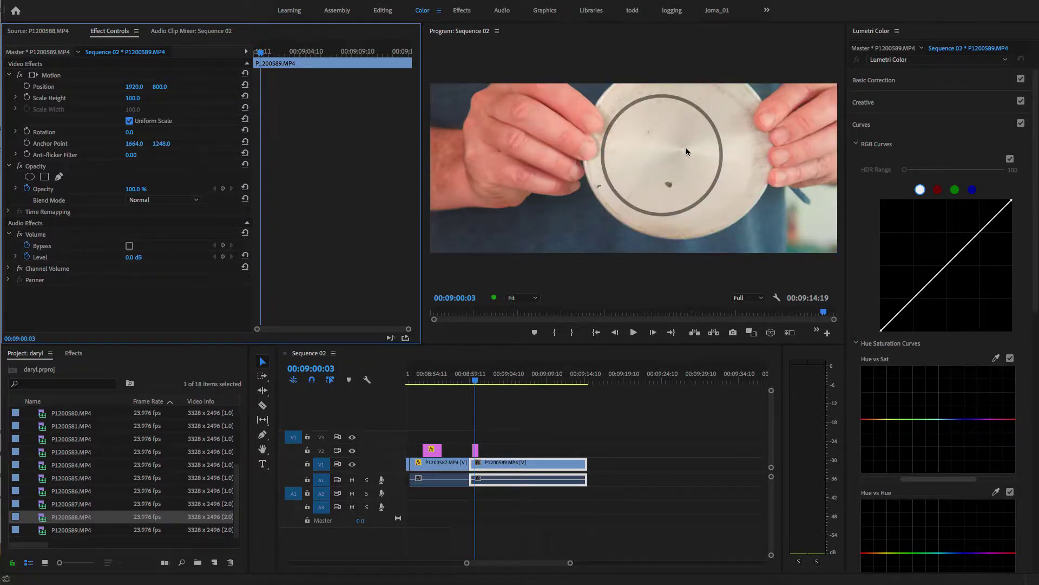
Set P1200589 to frame size (scale 57.7) and confirm the 3840 × 1600 sequence settings
right_click(533, 469)
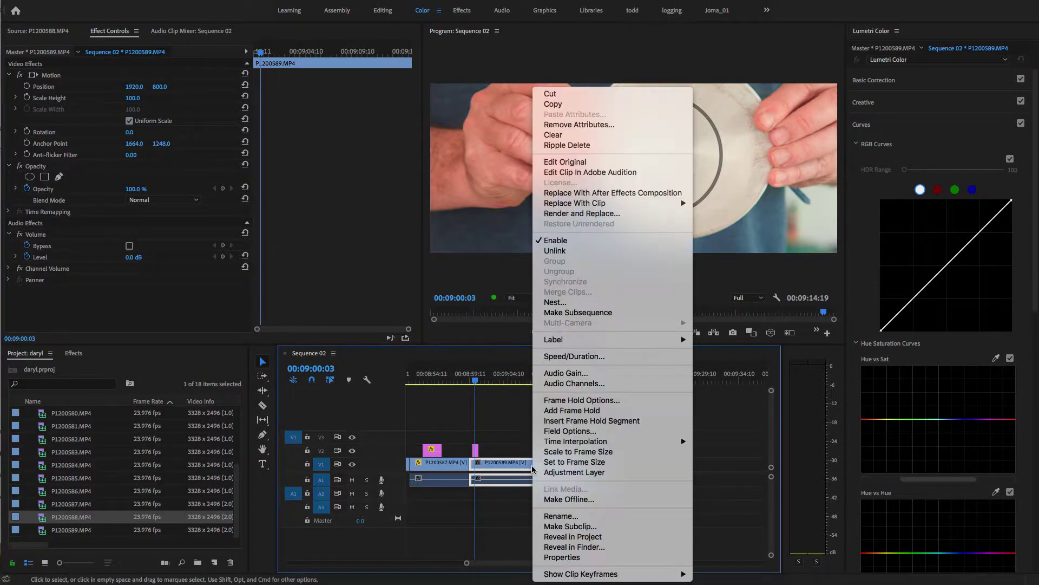
left_click(573, 469)
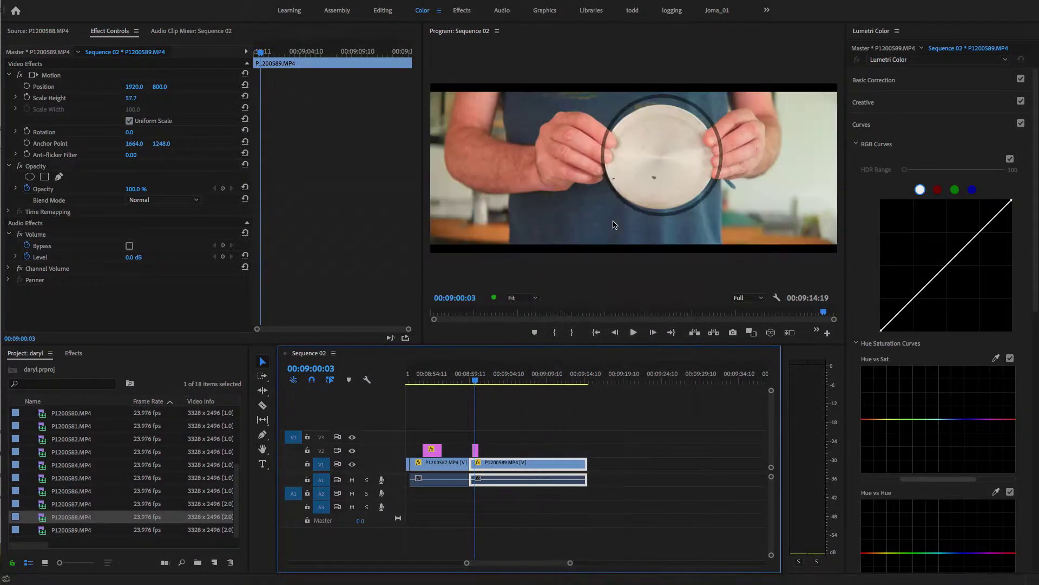
left_click(191, 1)
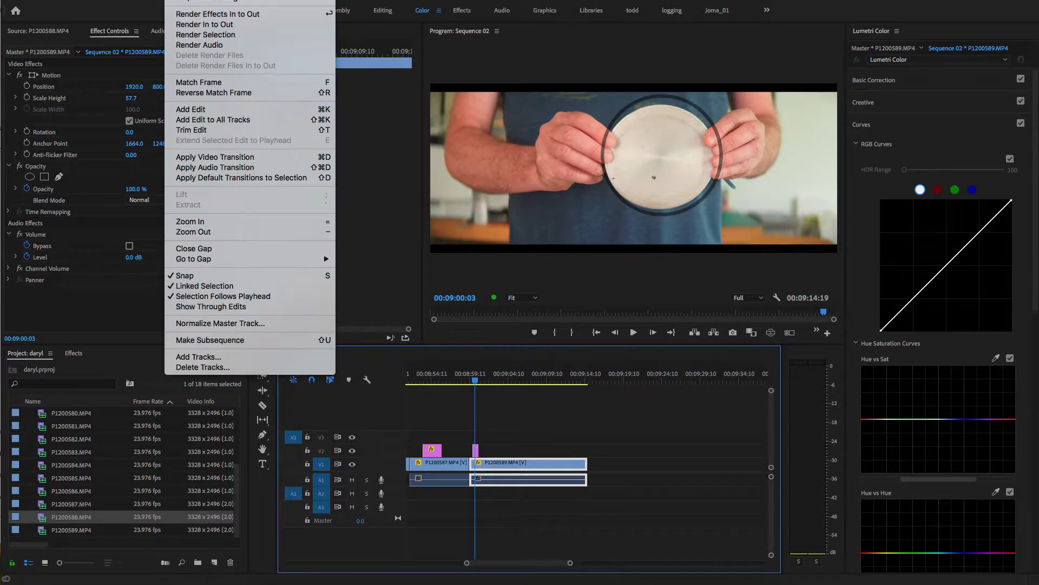
left_click(192, 1)
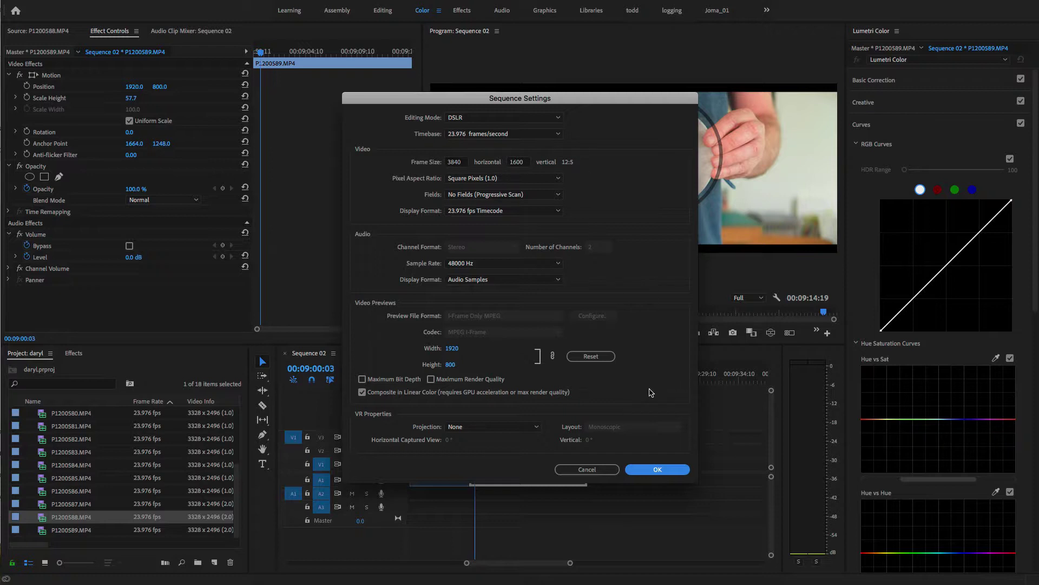
left_click(669, 473)
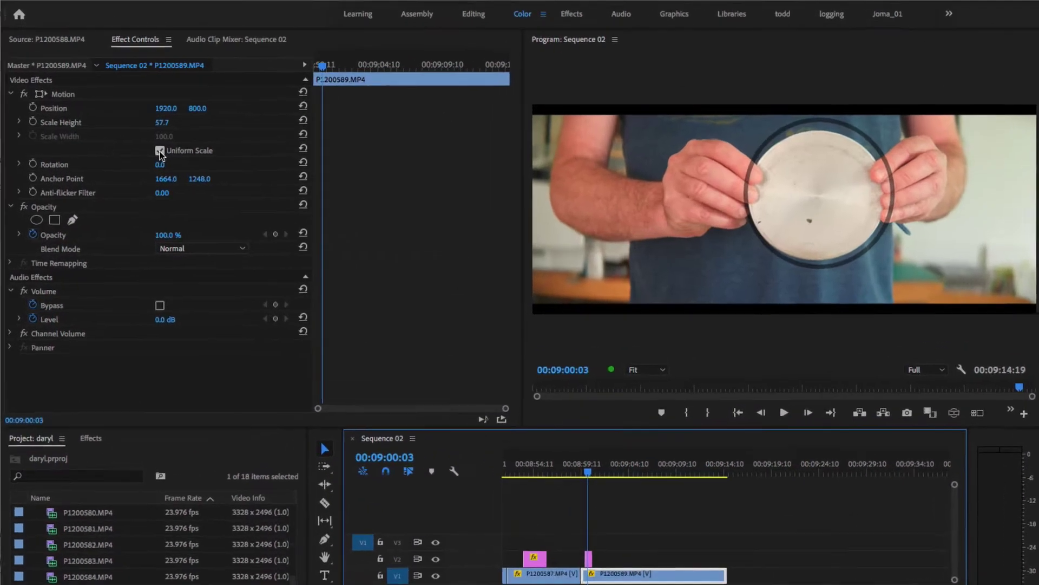
Unlink P1200589's scale, set Width 58 and Height 61, and check the fit on nearby frames
left_click(160, 151)
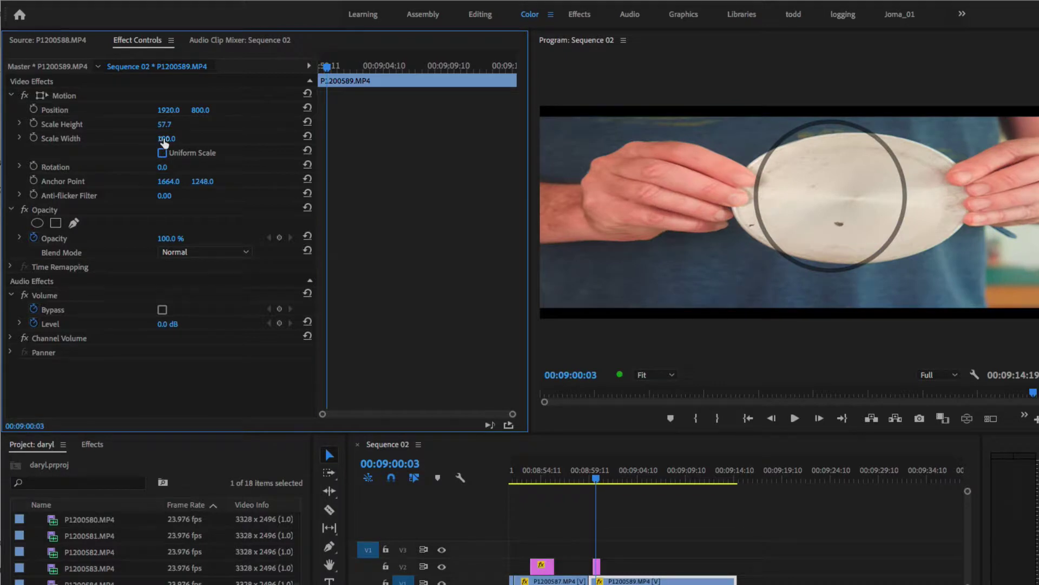
left_click(165, 139)
type("58")
left_click(176, 123)
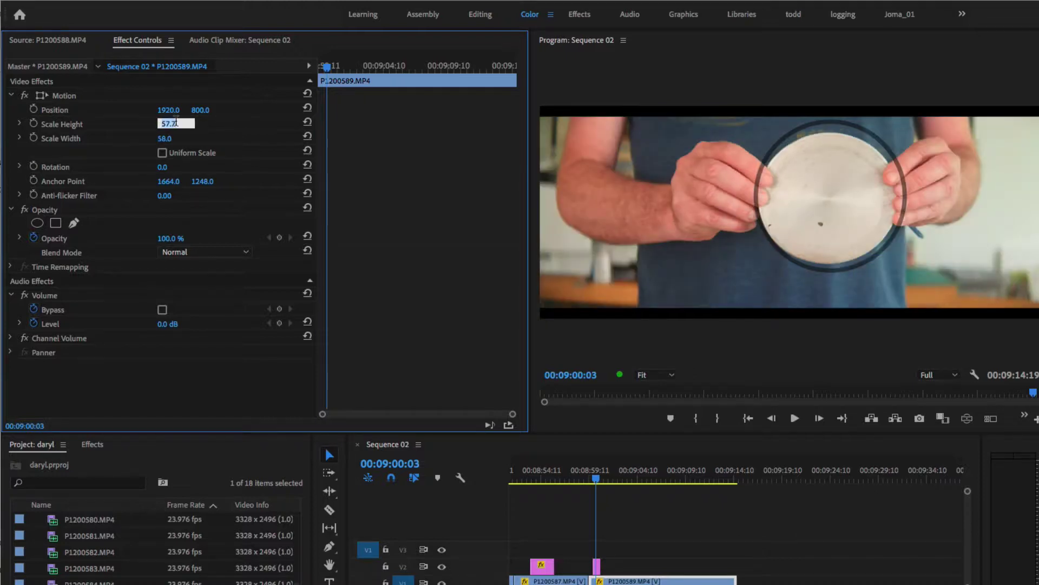
type("8")
key("Return")
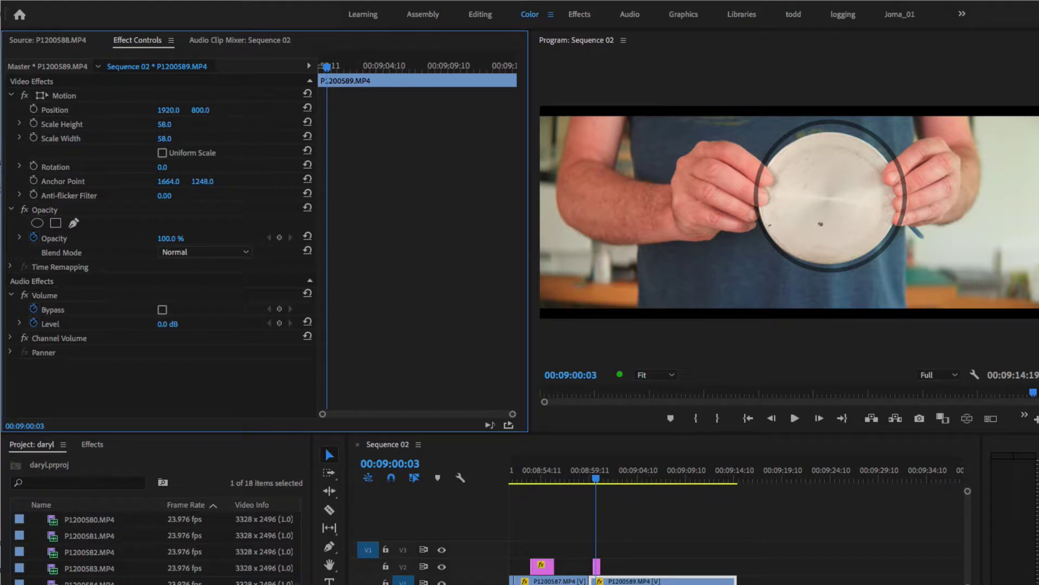
left_click_drag(164, 124, 169, 124)
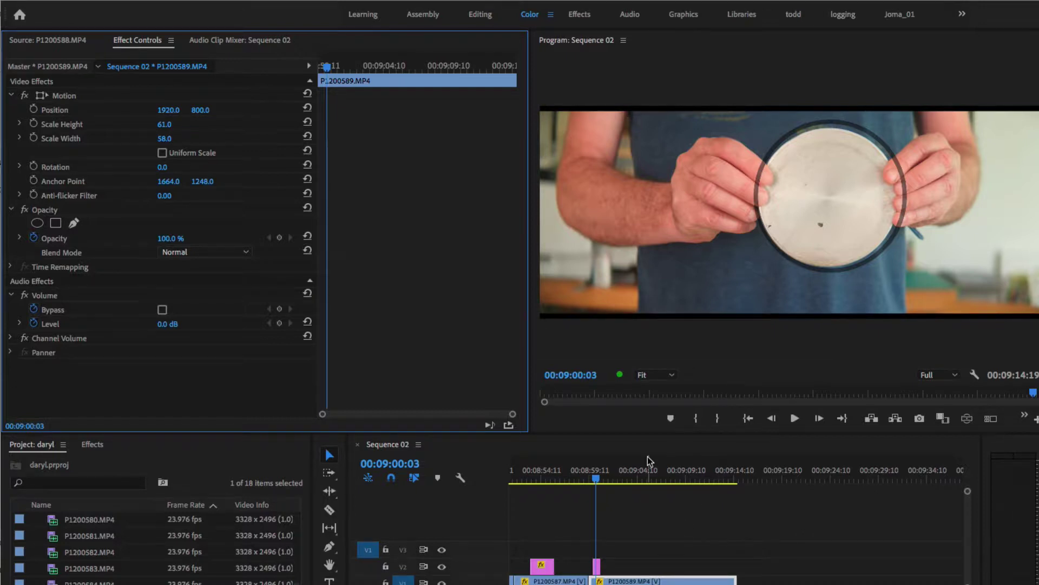
left_click(598, 480)
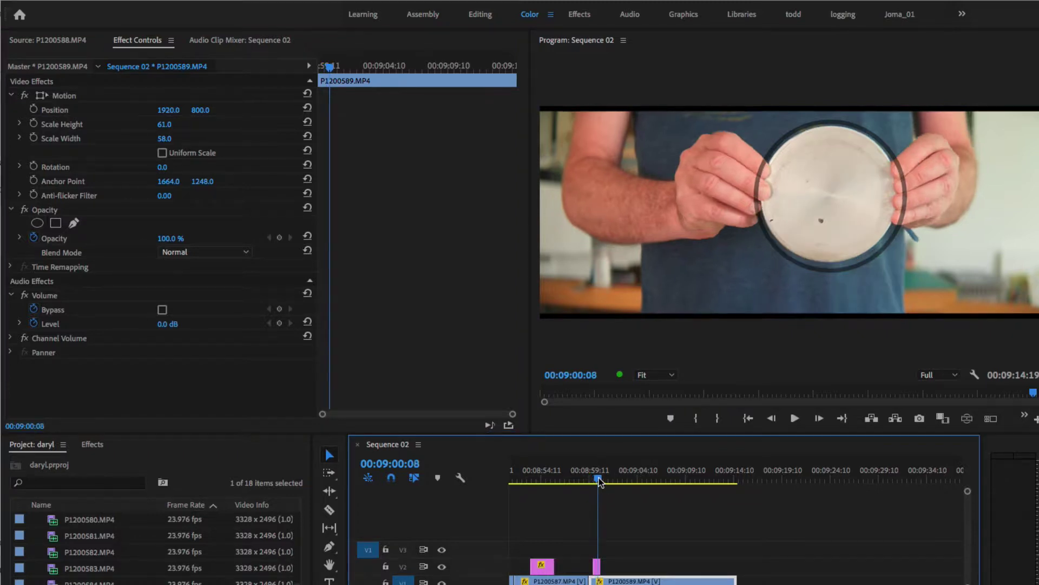
left_click_drag(598, 480, 596, 482)
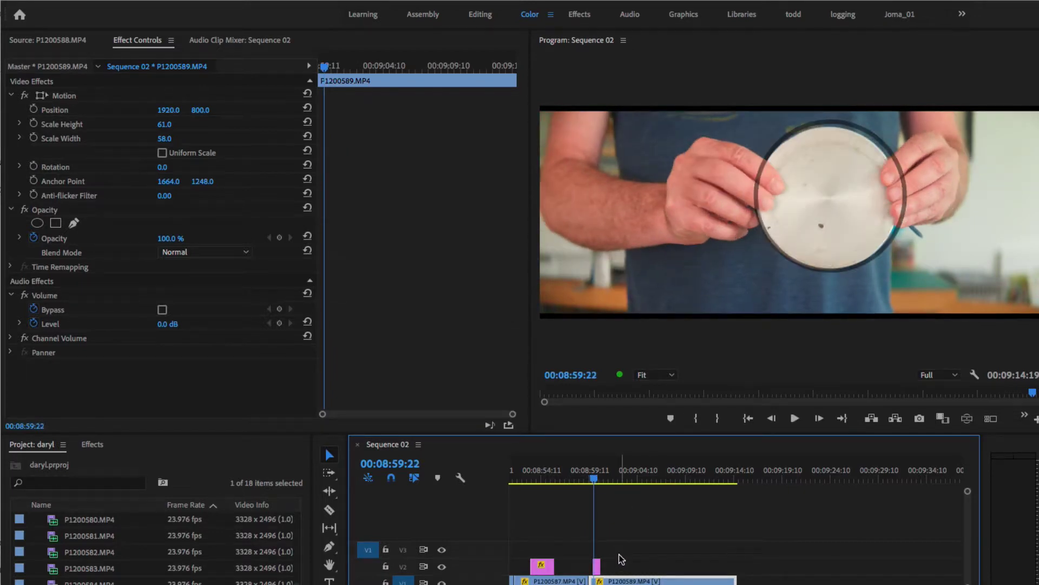
left_click(552, 581)
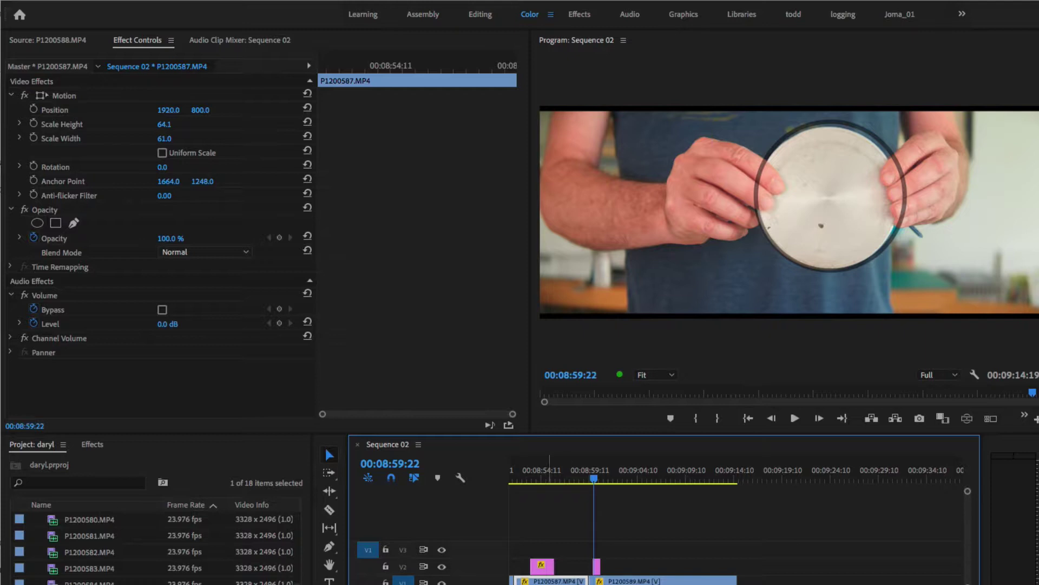
left_click(674, 580)
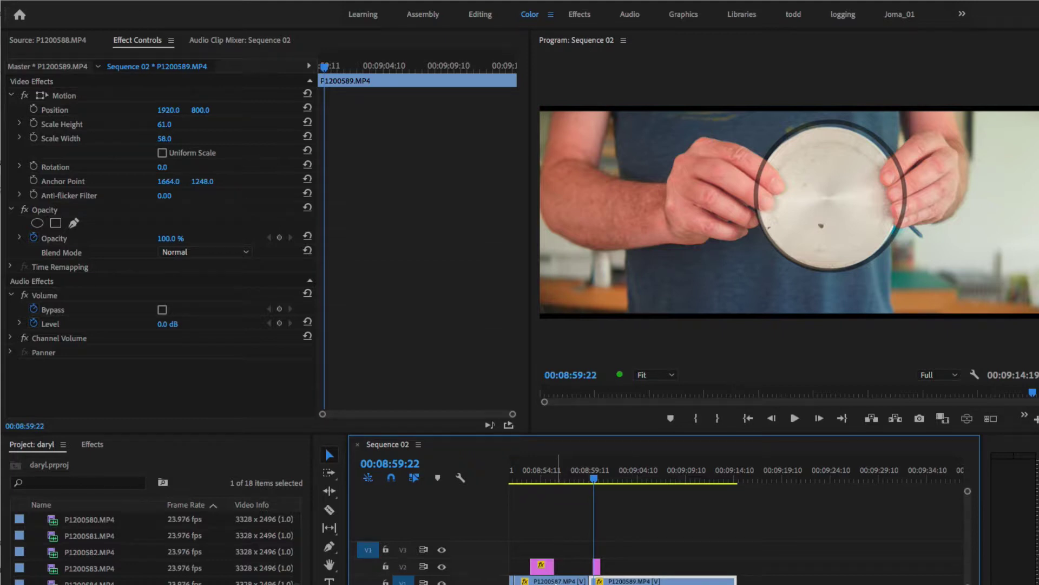
left_click(555, 582)
left_click(646, 581)
left_click(163, 139)
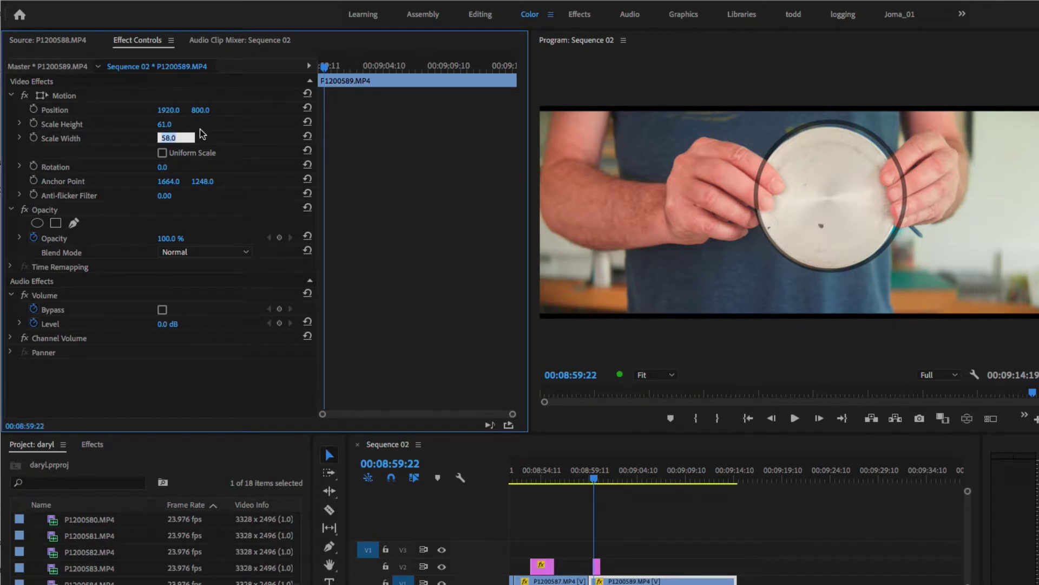
Set P1200589 to Scale Width 61.0 and Scale Height 64.1, matching P1200587
type("61")
left_click(165, 124)
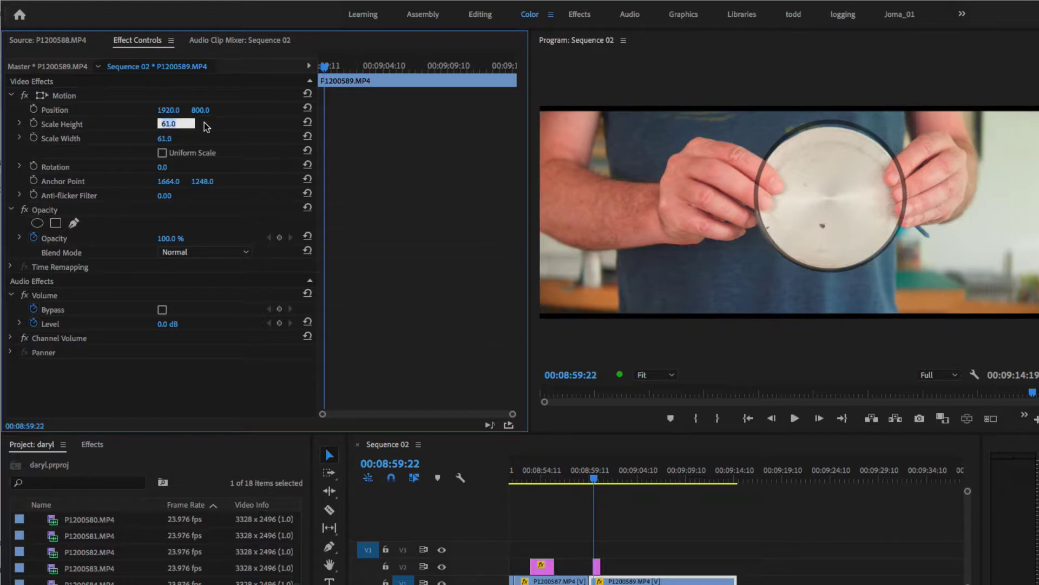
left_click(536, 580)
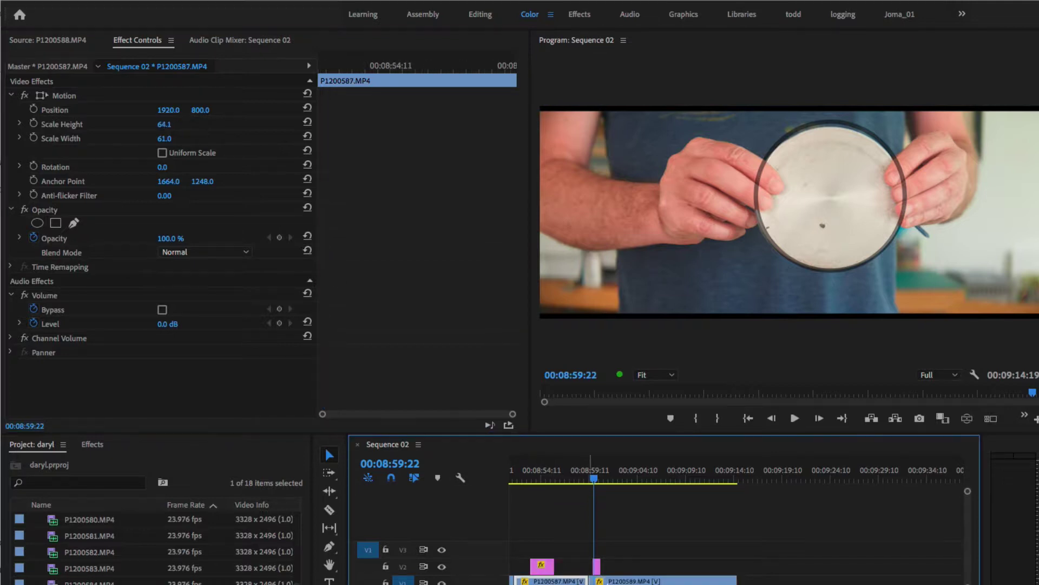
left_click(628, 580)
left_click(169, 124)
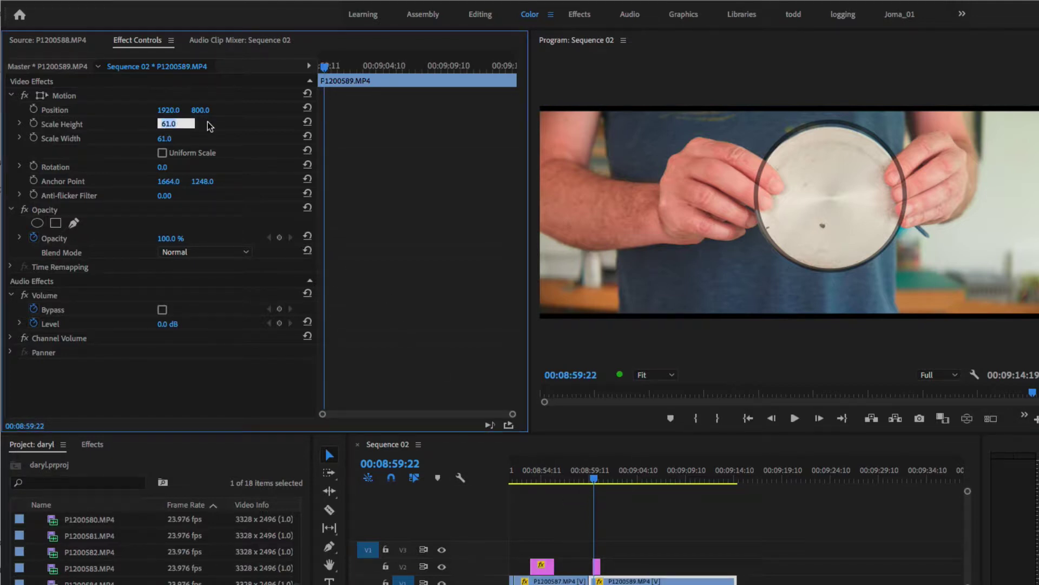
type("64.1")
key("Return")
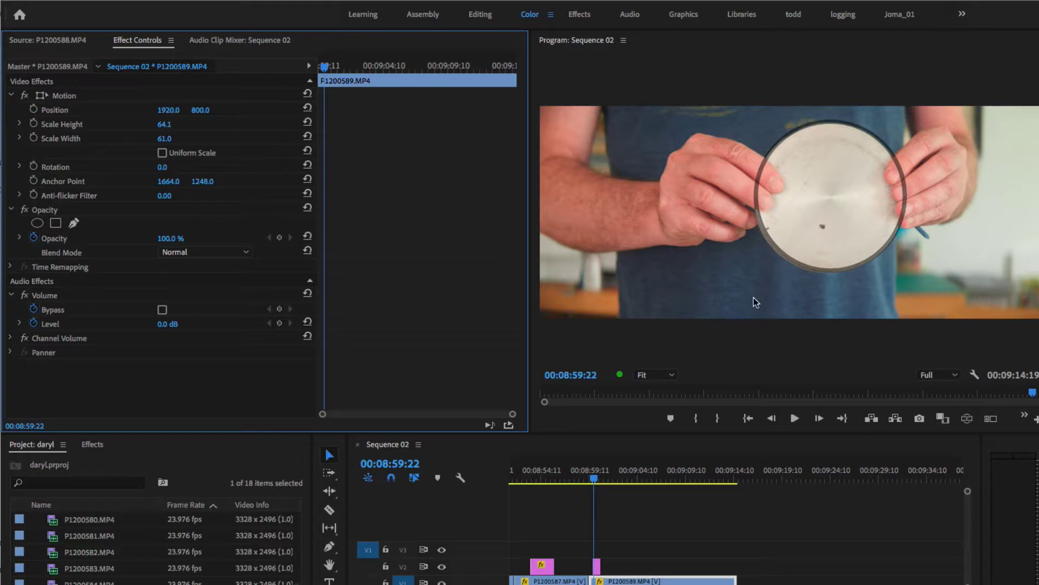
left_click(626, 297)
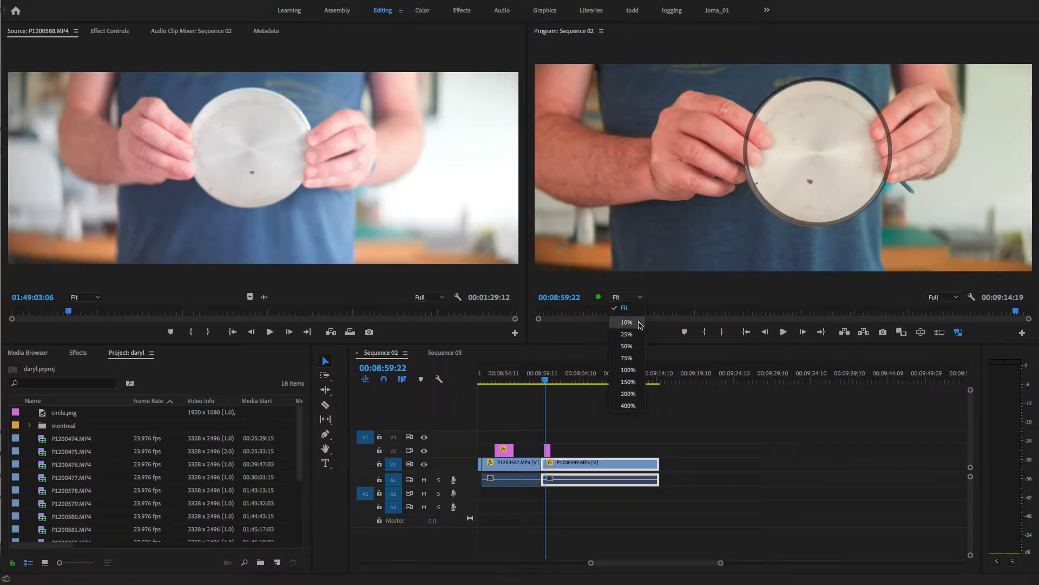
Inspect the plate at 150% Program monitor zoom, then return the view to Fit
left_click(628, 381)
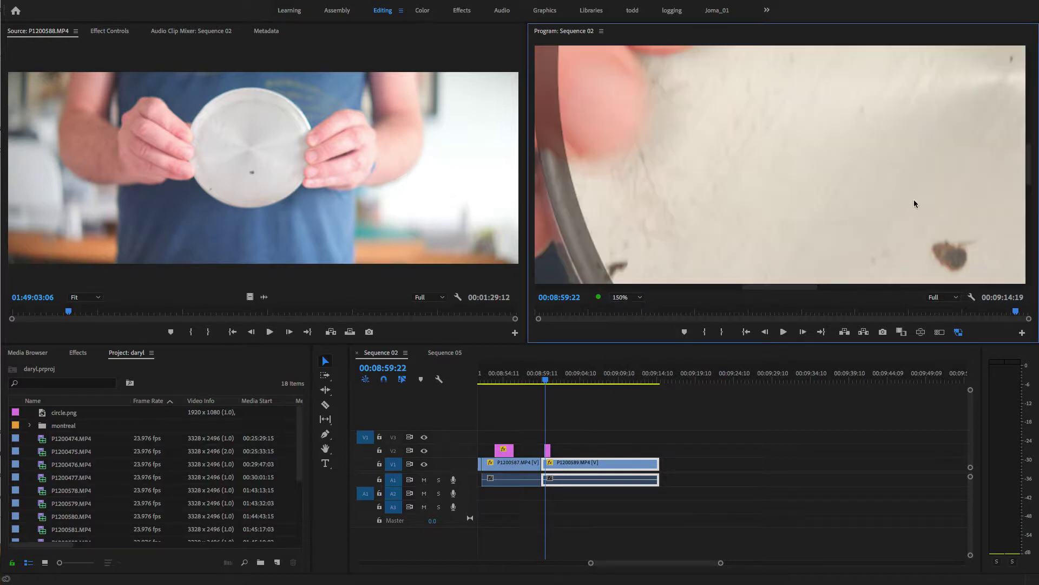
left_click_drag(1028, 163, 1029, 227)
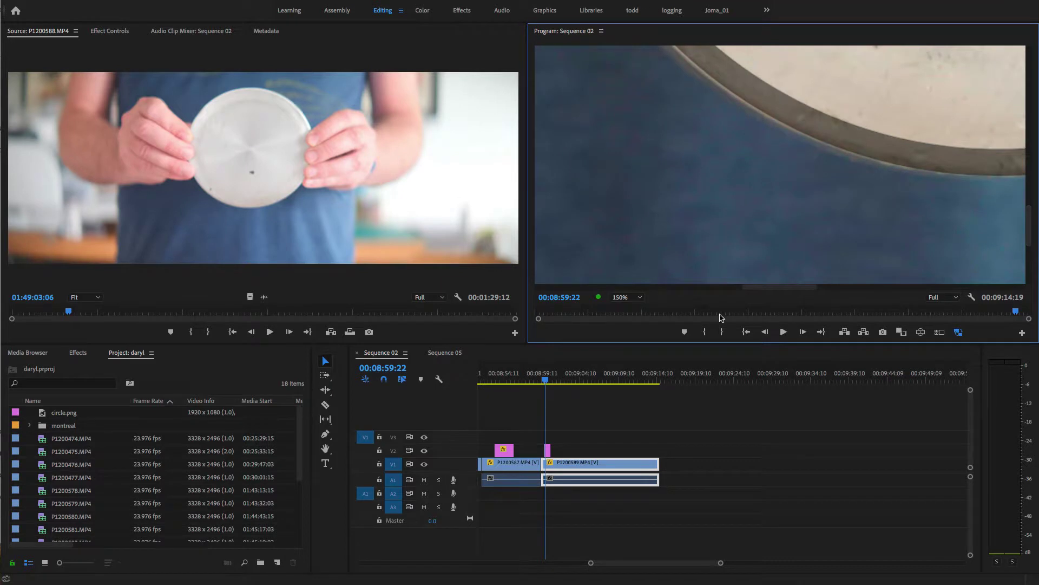
left_click(633, 302)
left_click(634, 311)
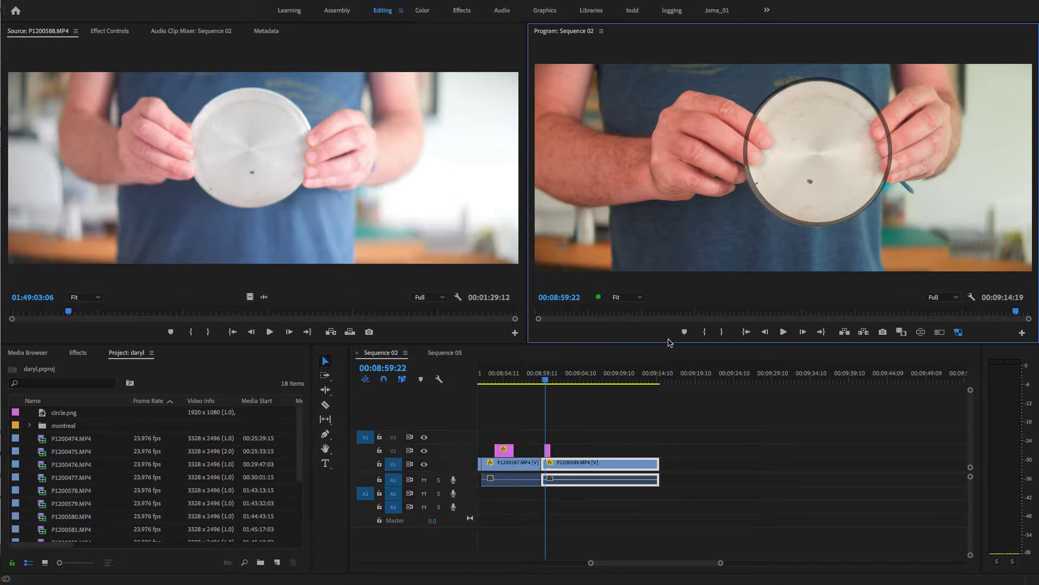
Zoom out Sequence 02, show Effect Controls, and place the playhead at 00:06:21:08
scroll(734, 564, "down", 3)
scroll(734, 563, "down", 2)
left_click(112, 33)
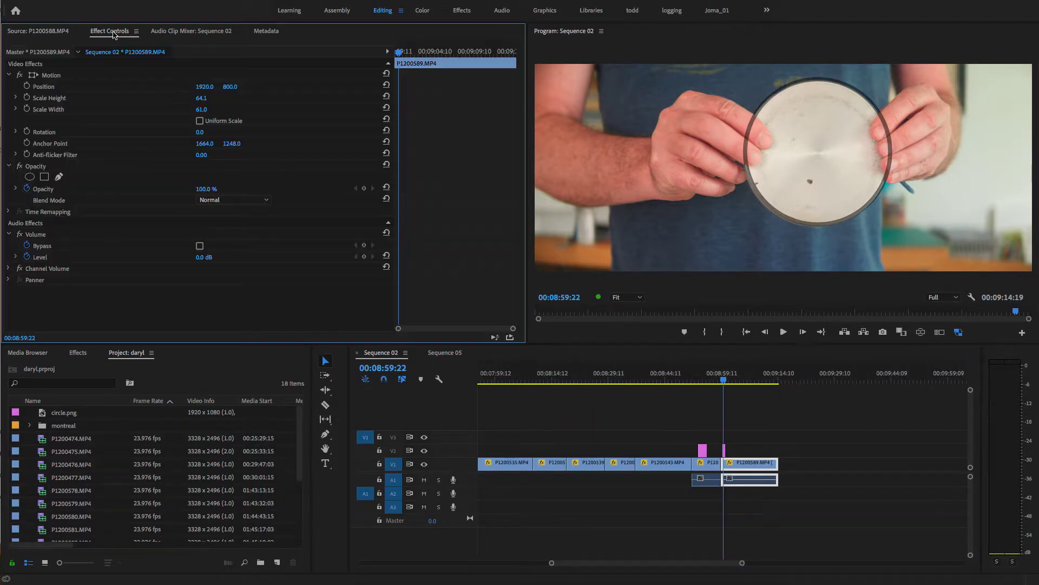
left_click(748, 469)
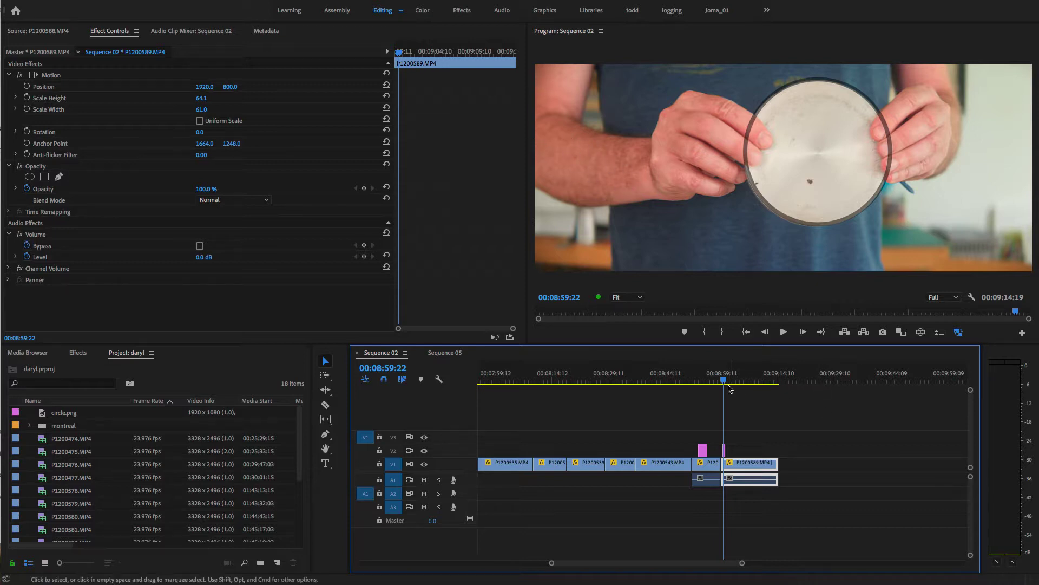
left_click_drag(552, 563, 469, 563)
left_click(547, 376)
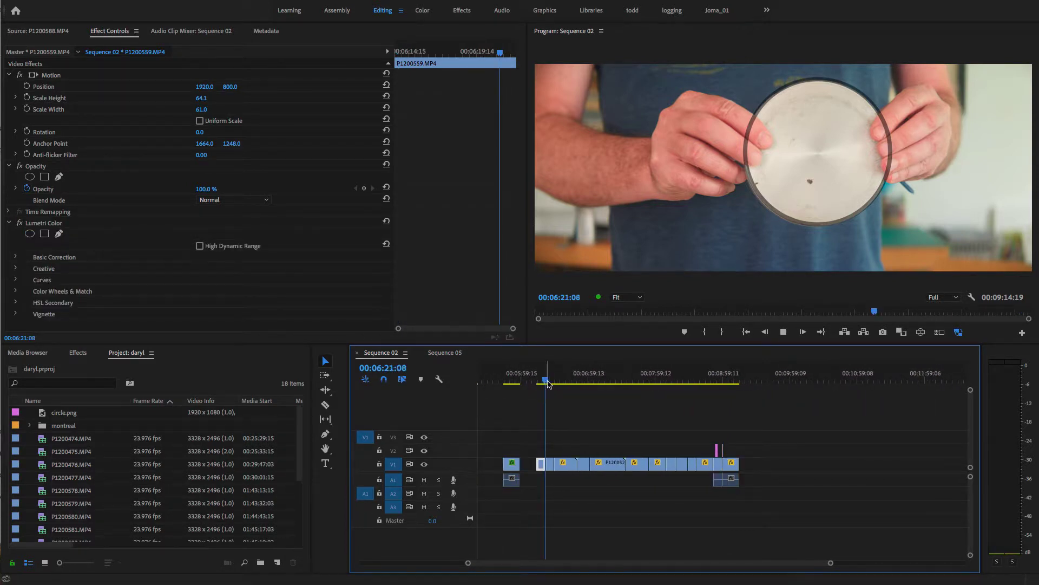
Scrub from 00:06:19 onward and 00:03:26 to 00:04:13, confirming each clip's 61.0 × 64.1 scale
left_click(544, 377)
left_click_drag(544, 378, 582, 374)
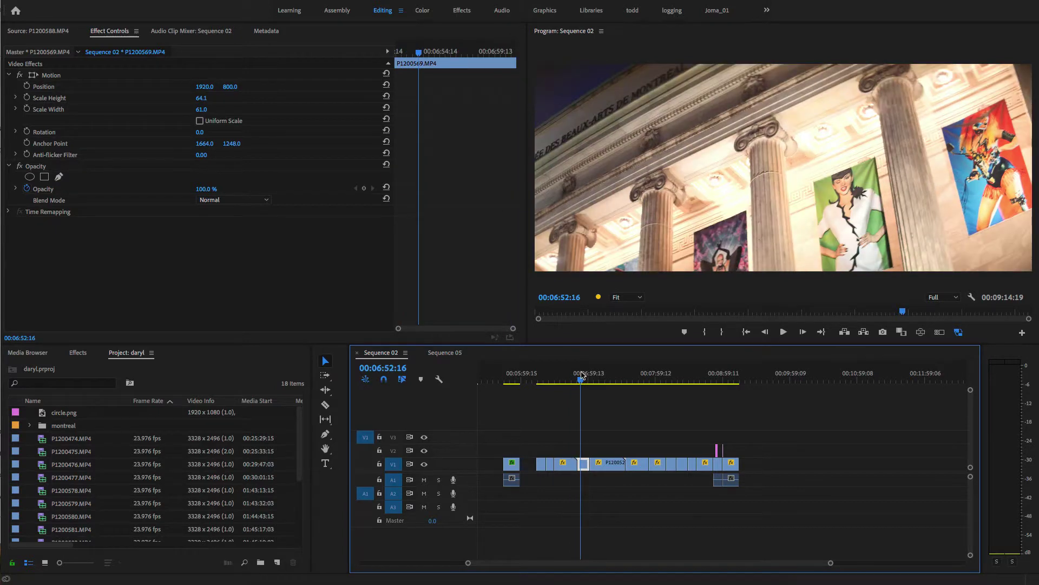
left_click_drag(582, 375, 672, 373)
left_click_drag(523, 563, 469, 566)
left_click(530, 379)
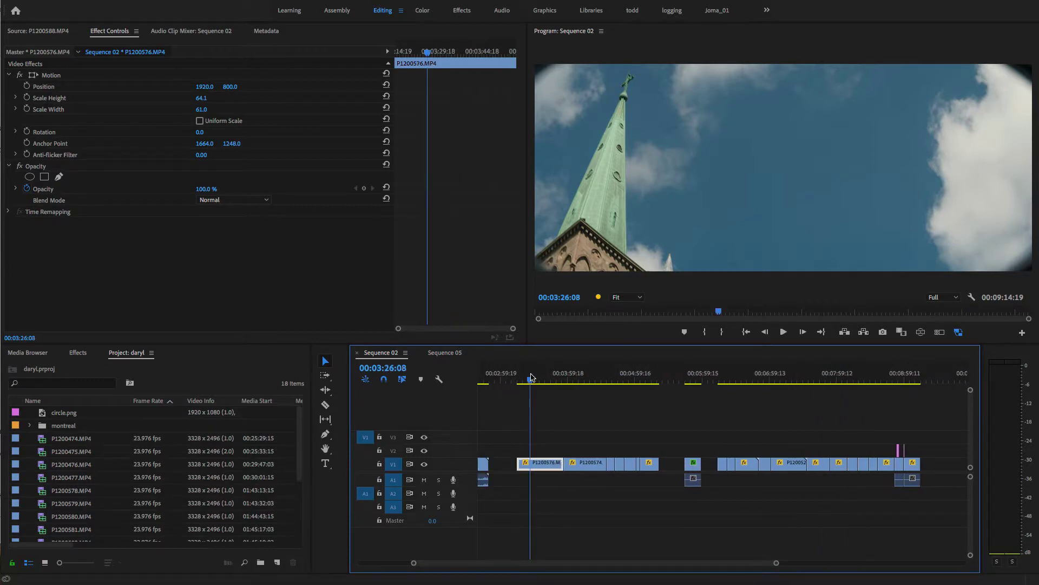
left_click_drag(530, 380, 645, 391)
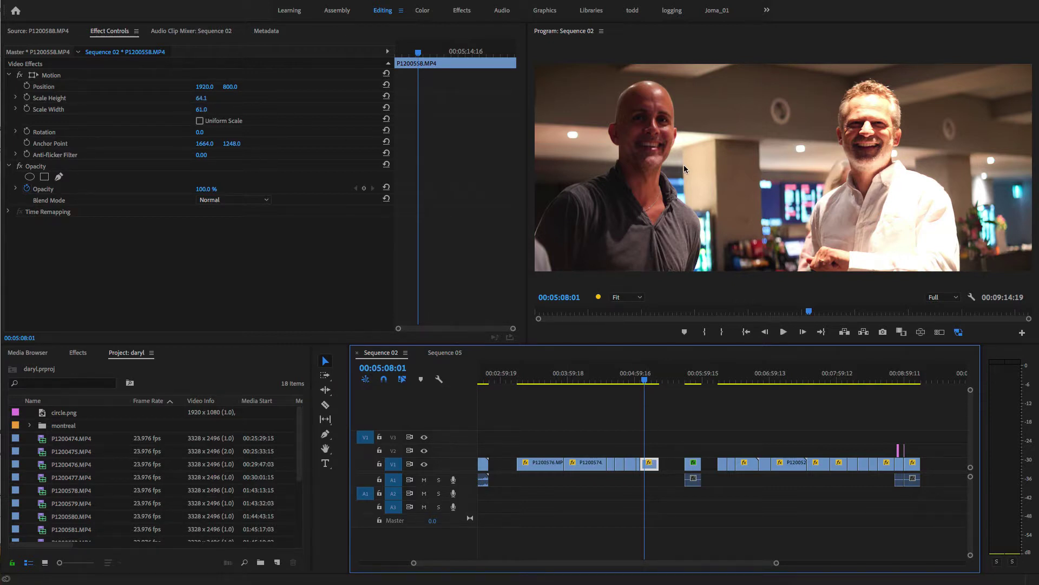
Scrub over P1200576, then play from 00:03:59:14 on P1200574 to check their scaling
left_click_drag(645, 380, 560, 398)
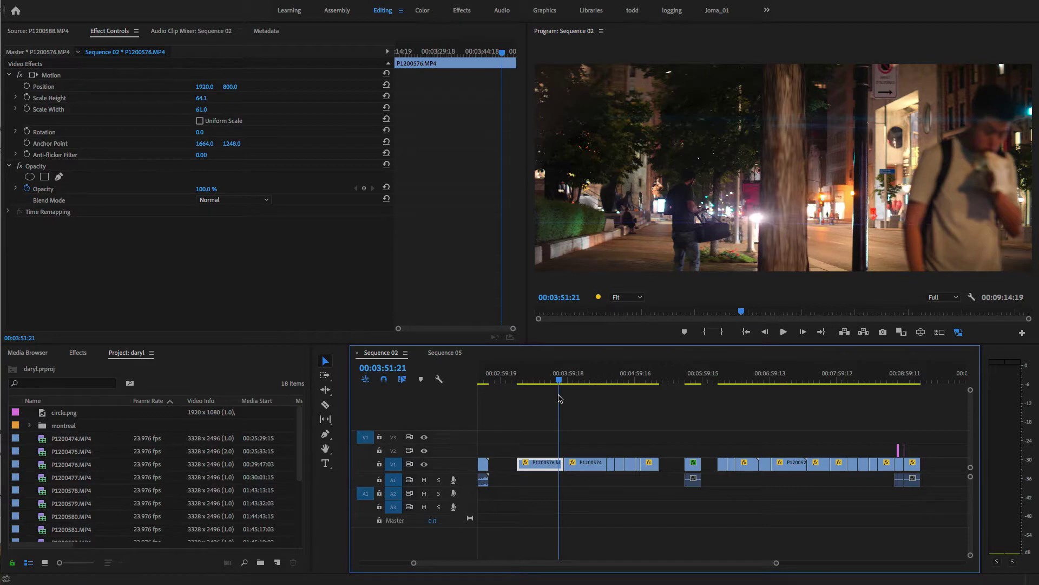
left_click_drag(560, 399, 564, 396)
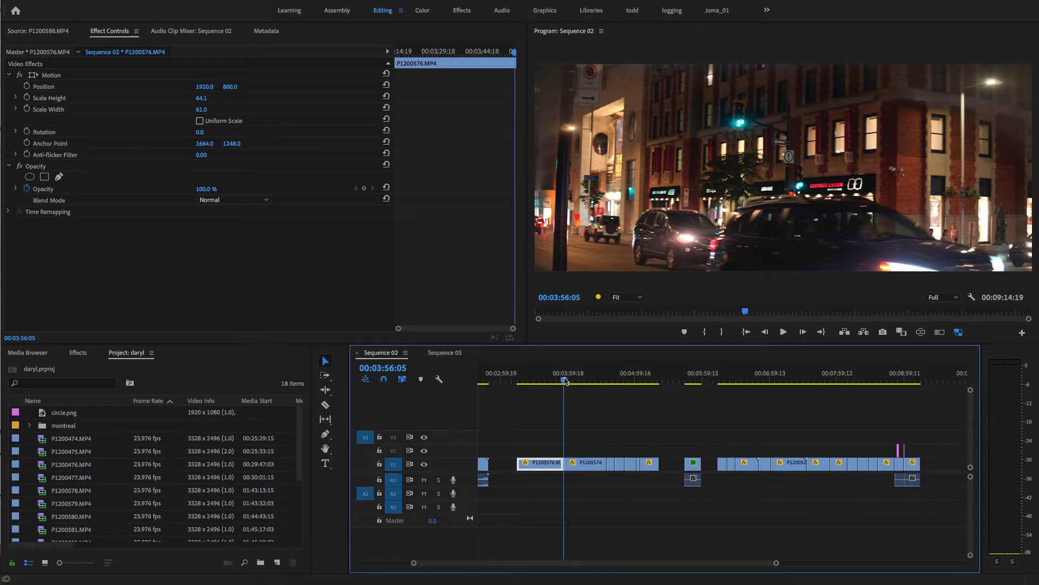
left_click(567, 380)
key("space")
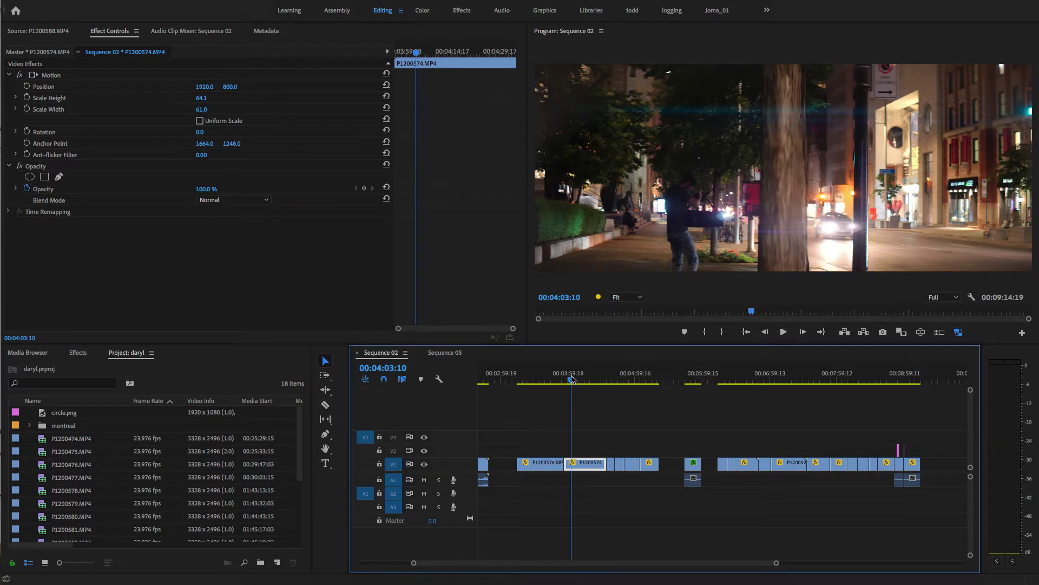
left_click(644, 298)
left_click(637, 374)
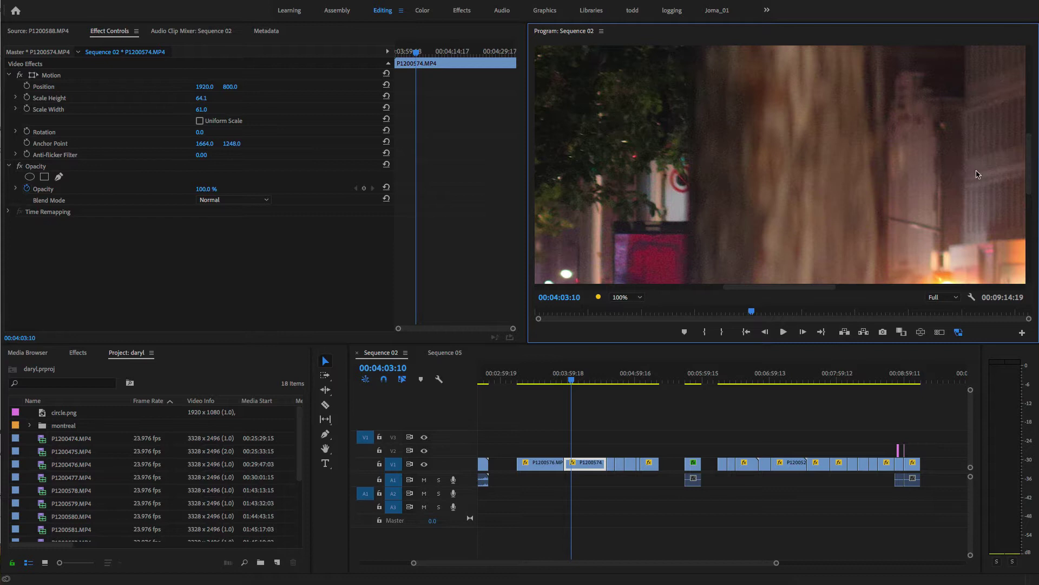
left_click_drag(1027, 139, 1032, 197)
left_click_drag(775, 291, 730, 290)
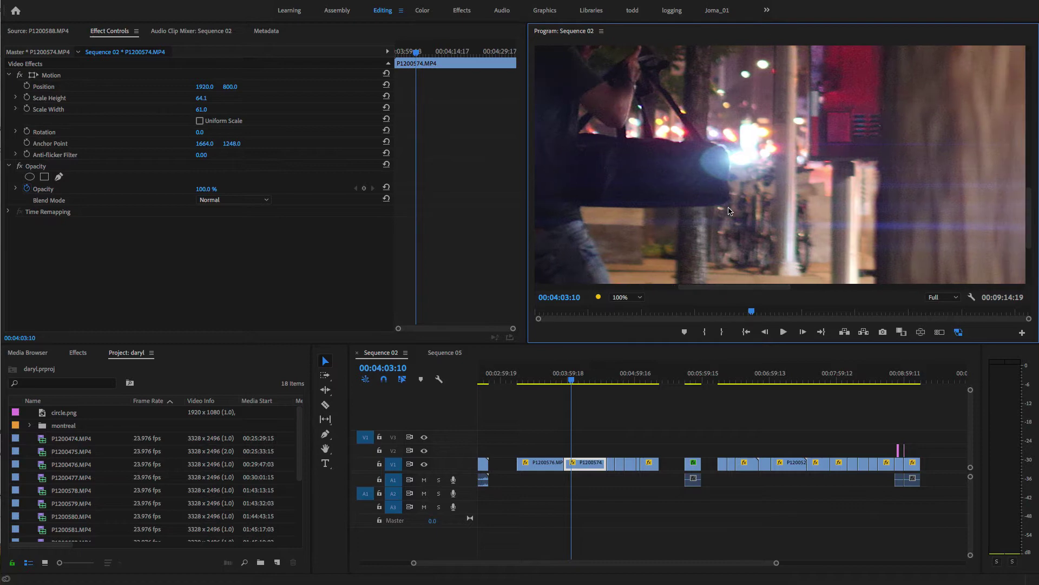
mouse_move(733, 288)
left_mouse_down()
mouse_move(816, 289)
mouse_move(582, 295)
mouse_move(741, 293)
left_mouse_up()
left_click(623, 298)
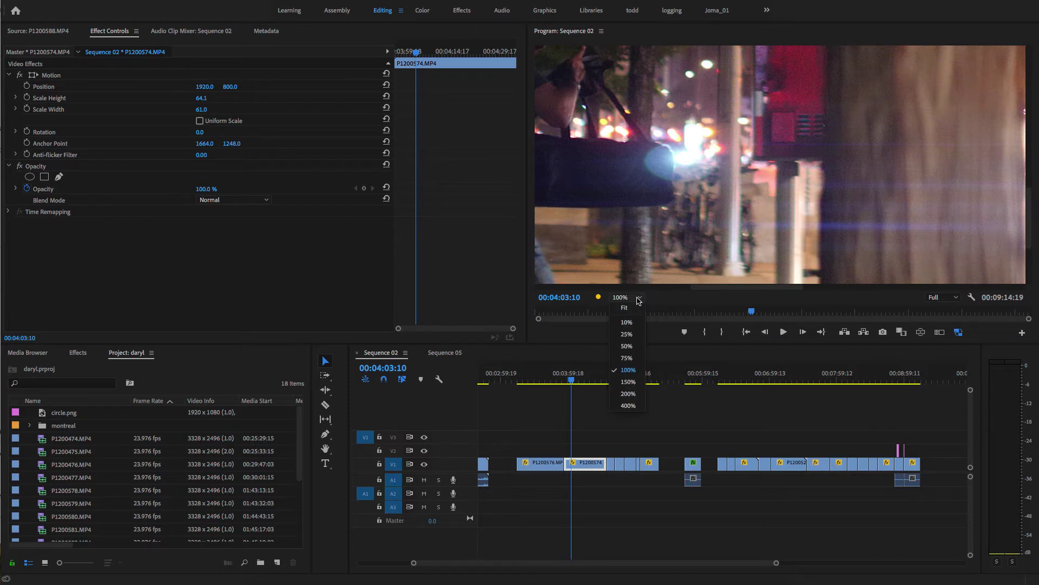
left_click(625, 308)
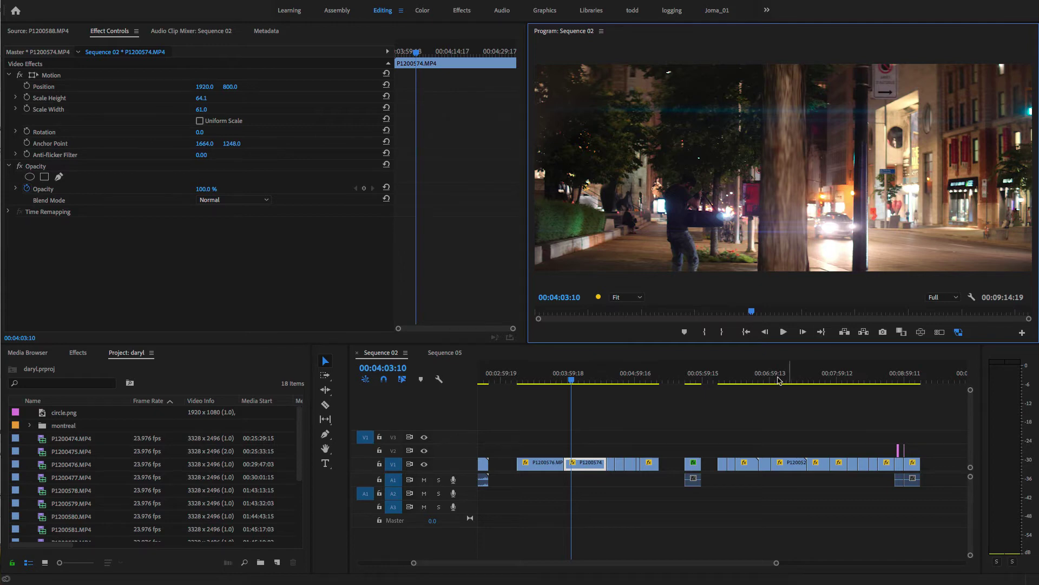
Save the daryl project with all of Sequence 02's rescaled clips
key("super+s")
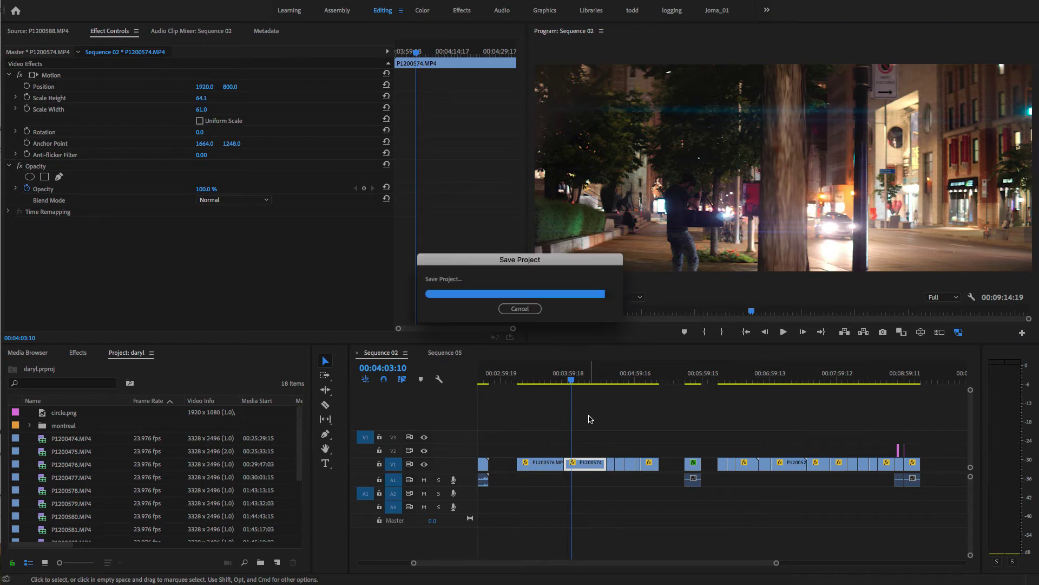